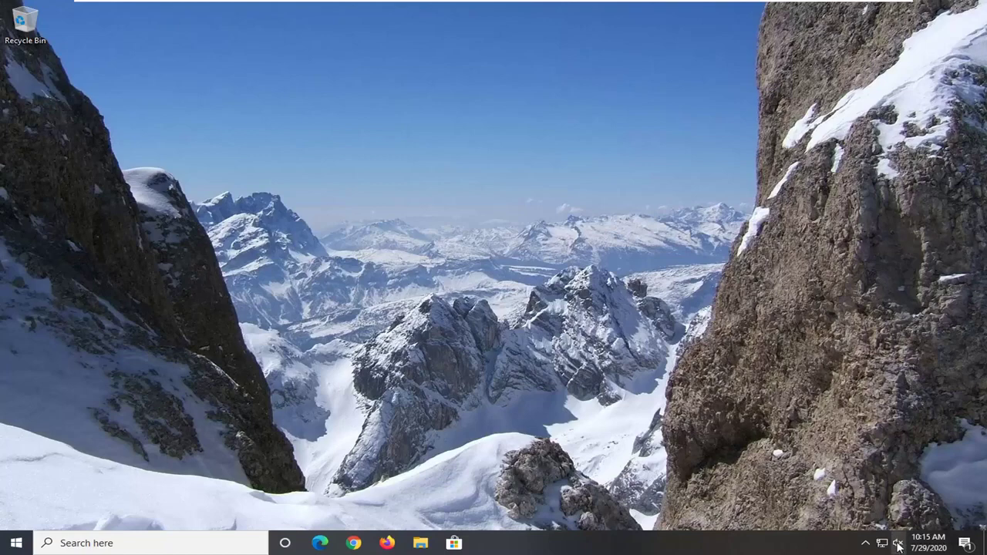
Step: Raise the Speakers volume from 0 to 46, then dismiss the volume flyout
{"action": "left_click", "coordinate": [898, 544]}
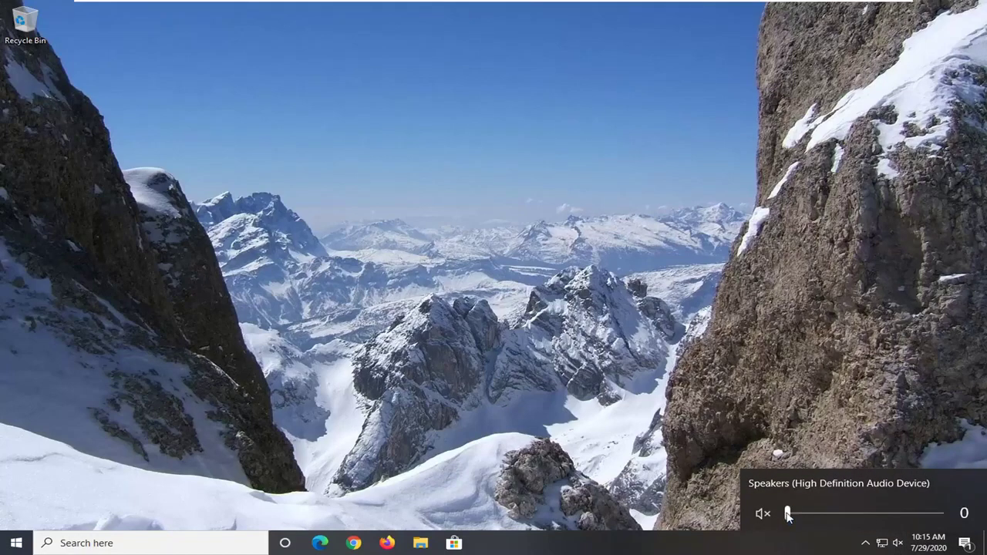
{"action": "mouse_move", "coordinate": [788, 515]}
{"action": "left_mouse_down"}
{"action": "mouse_move", "coordinate": [858, 514]}
{"action": "mouse_move", "coordinate": [786, 515]}
{"action": "left_mouse_up"}
{"action": "left_click", "coordinate": [788, 316]}
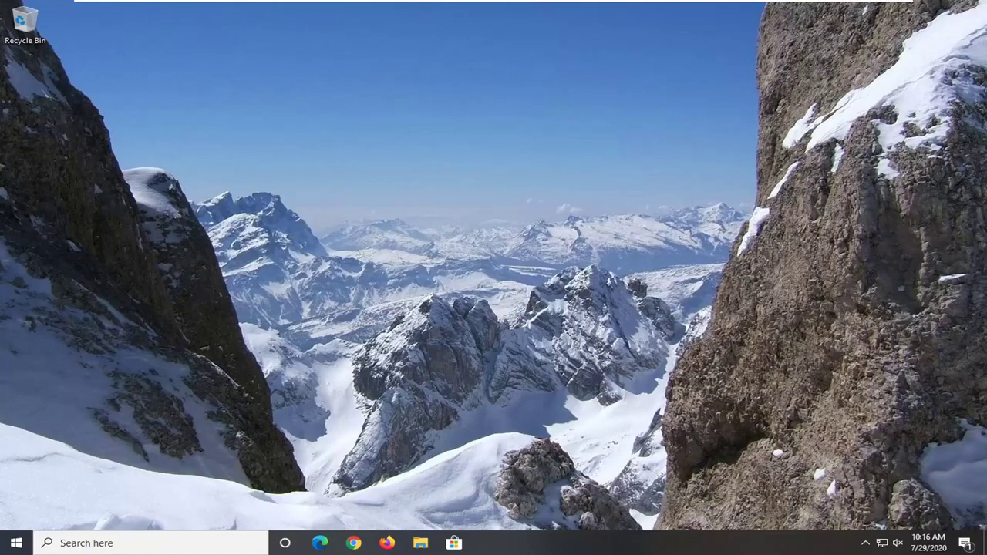
Step: Search Start for 'services' and launch the Services app
{"action": "left_click", "coordinate": [22, 547]}
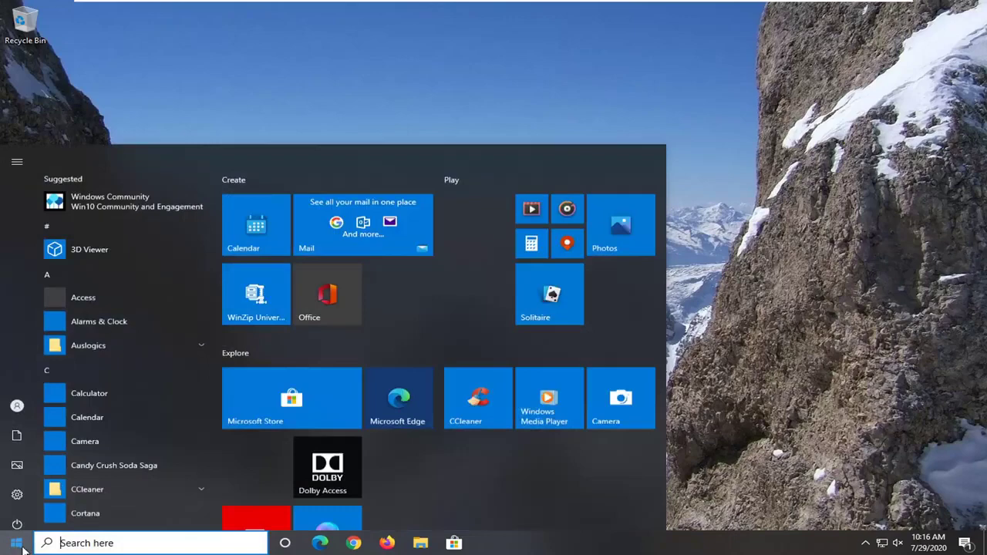
{"action": "type", "text": "serv"}
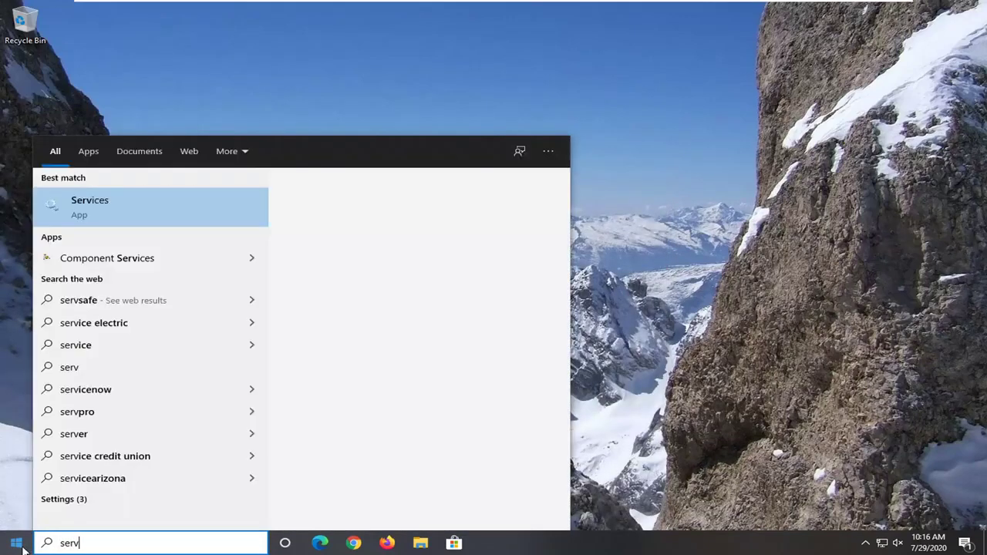
{"action": "type", "text": "ices"}
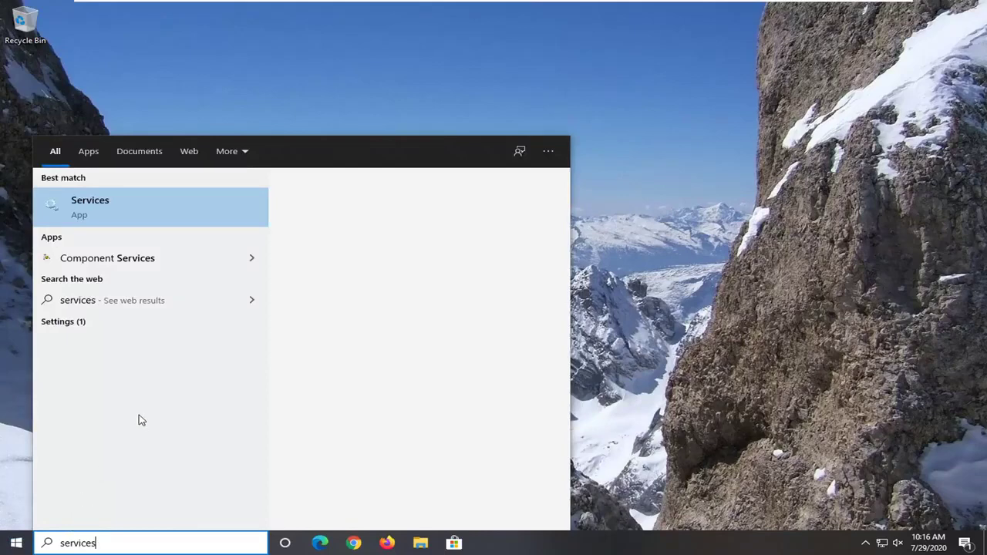
{"action": "left_click", "coordinate": [112, 216]}
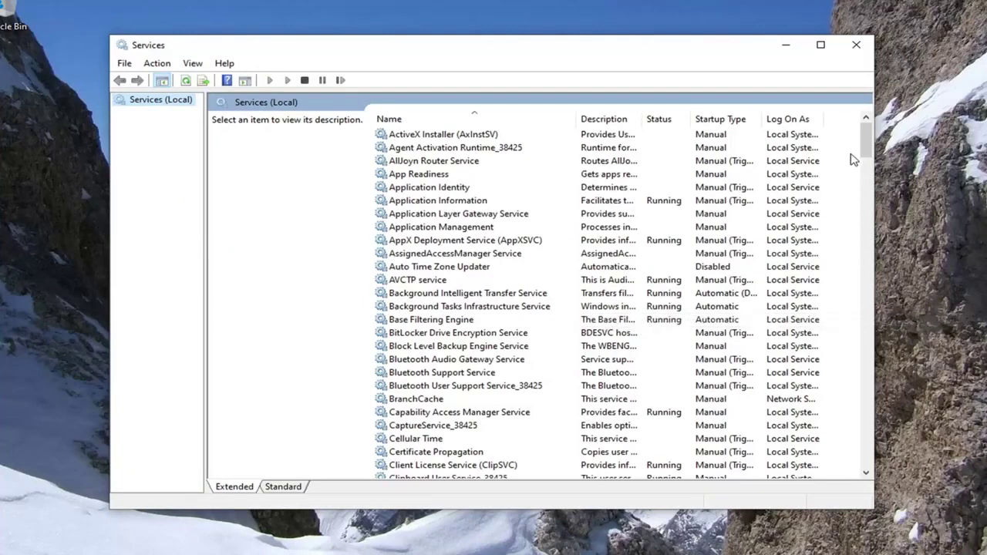
Step: Scroll the services list to find Windows Audio and select it
{"action": "left_click_drag", "start_coordinate": [867, 141], "coordinate": [867, 199]}
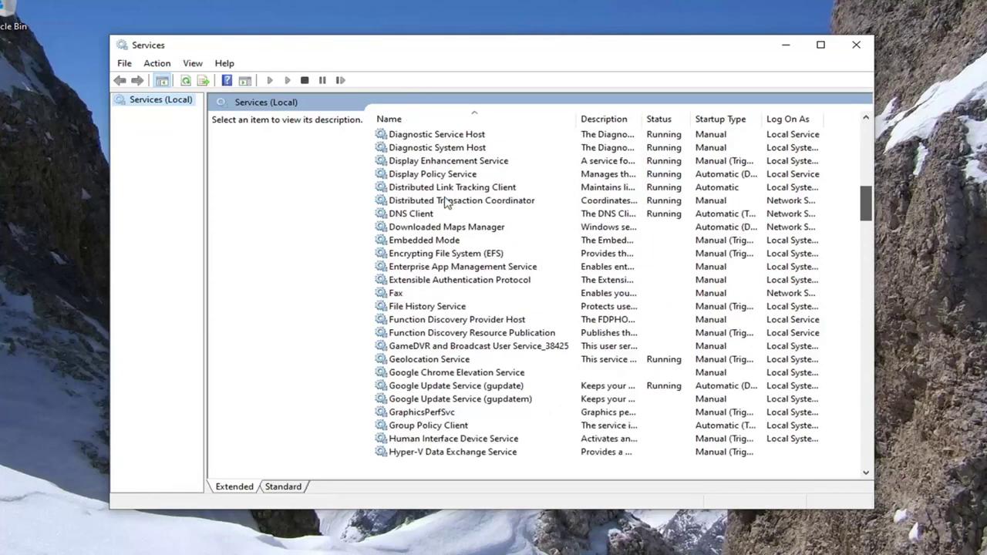
{"action": "left_click_drag", "start_coordinate": [866, 207], "coordinate": [866, 226]}
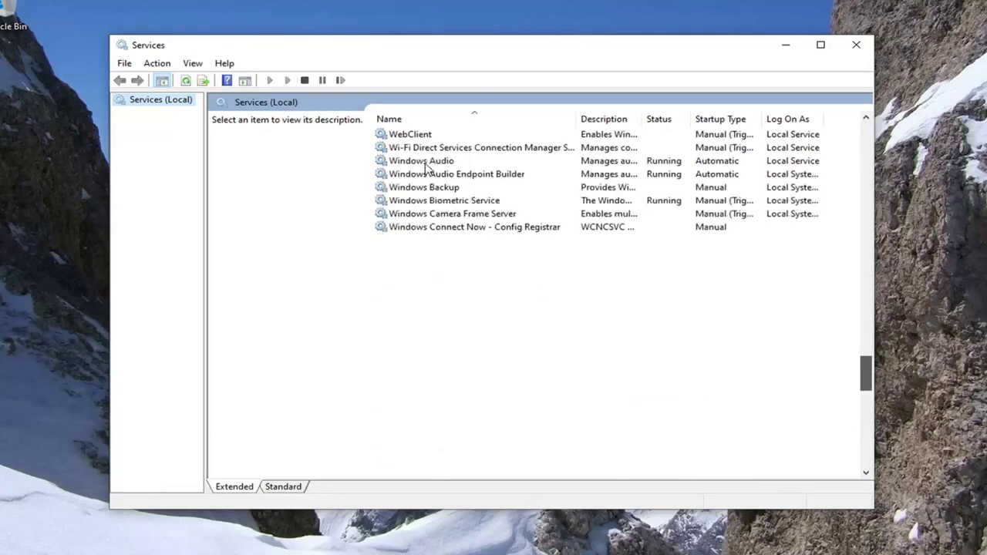
{"action": "left_click", "coordinate": [424, 162]}
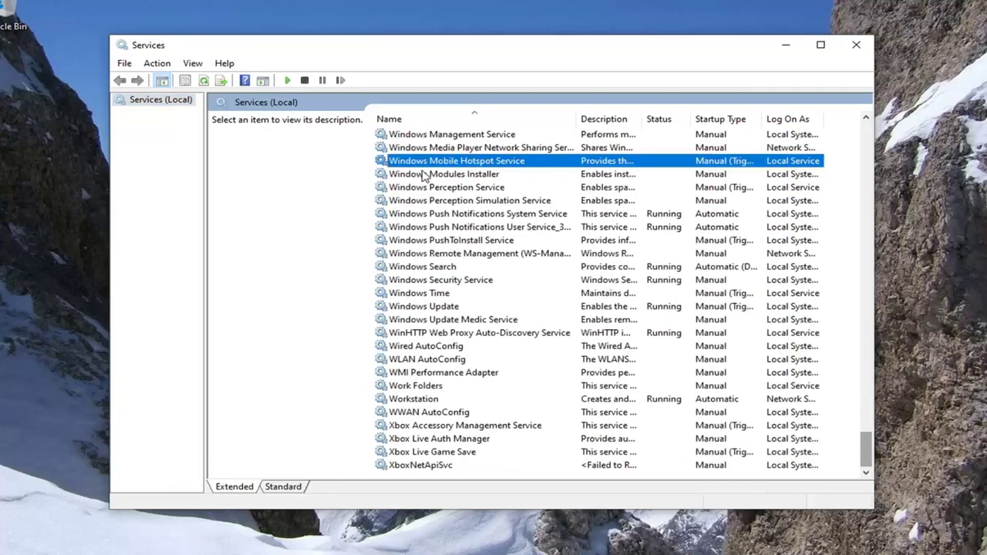
{"action": "scroll", "coordinate": [413, 258], "scroll_direction": "up", "scroll_amount": 9}
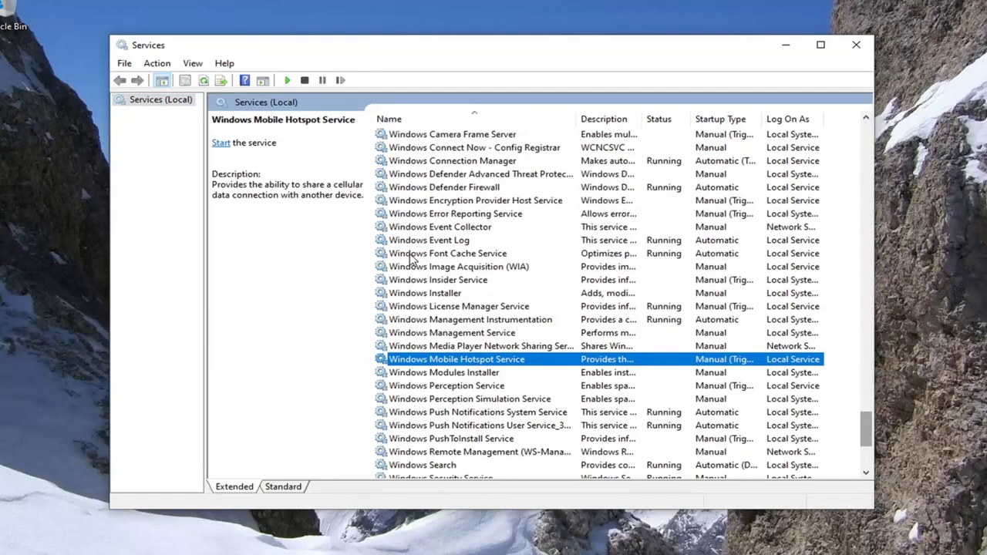
{"action": "left_click", "coordinate": [427, 242]}
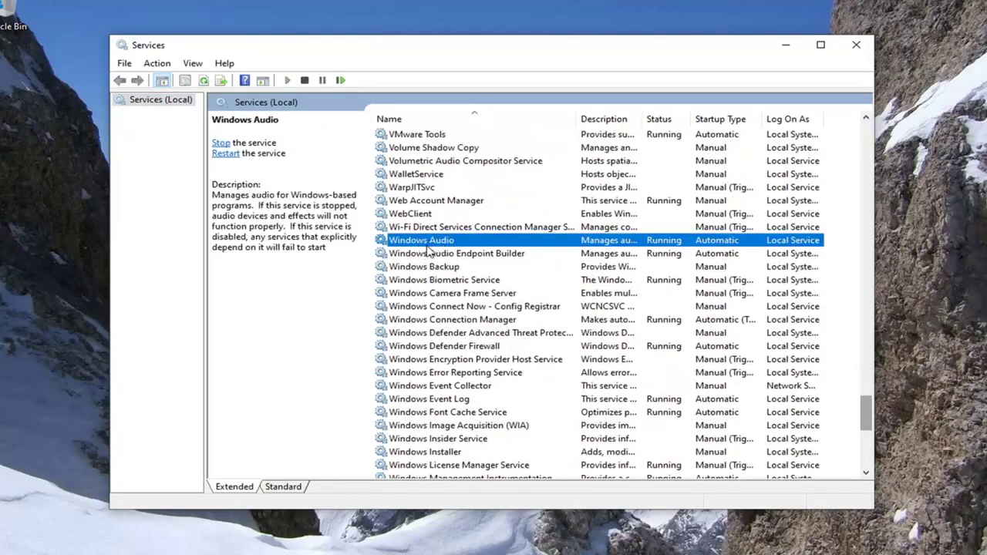
Step: Keep Windows Audio on Automatic startup, stop and start it, then apply and close Properties
{"action": "double_click", "coordinate": [430, 241]}
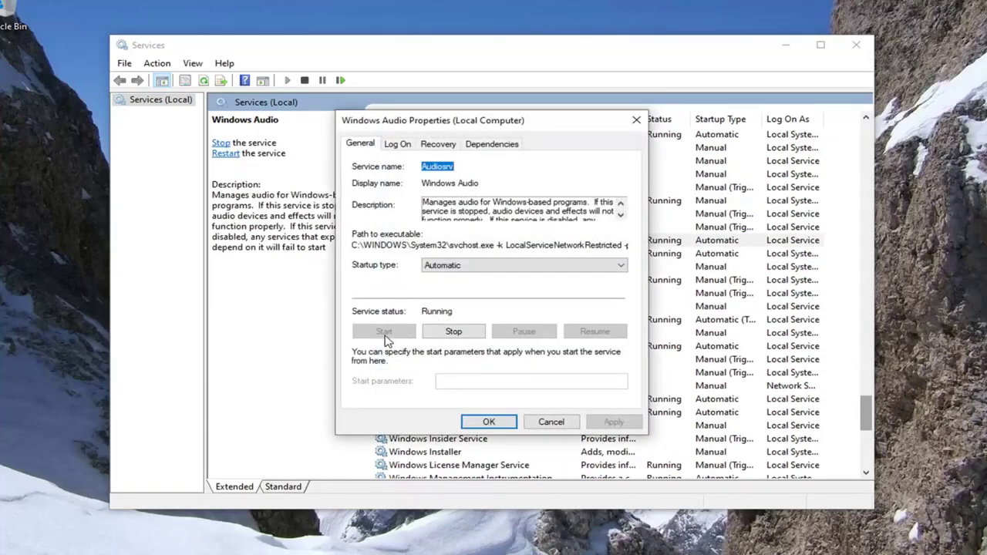
{"action": "left_click", "coordinate": [456, 269]}
{"action": "left_click", "coordinate": [453, 283]}
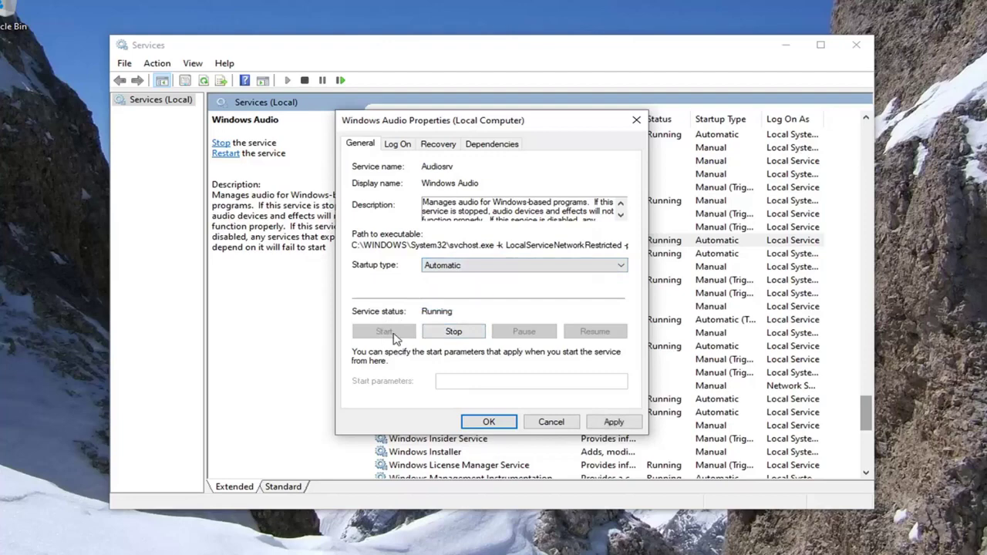
{"action": "left_click", "coordinate": [471, 333]}
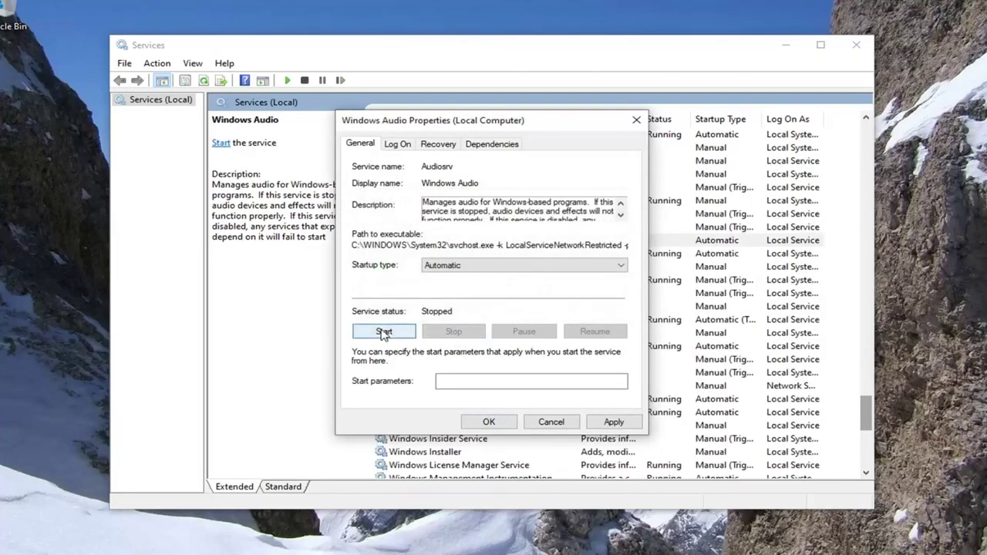
{"action": "left_click", "coordinate": [385, 331]}
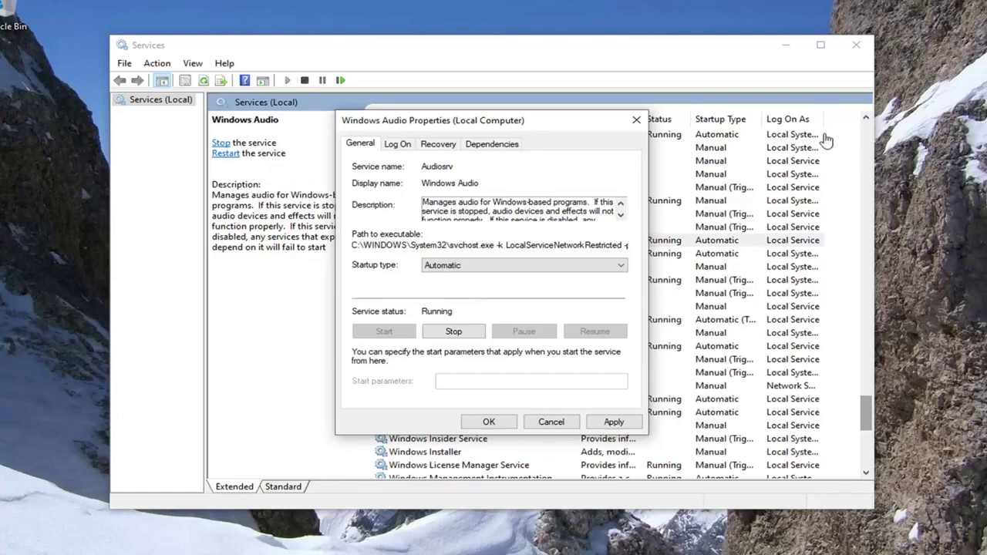
{"action": "left_click", "coordinate": [613, 422]}
{"action": "left_click", "coordinate": [489, 421]}
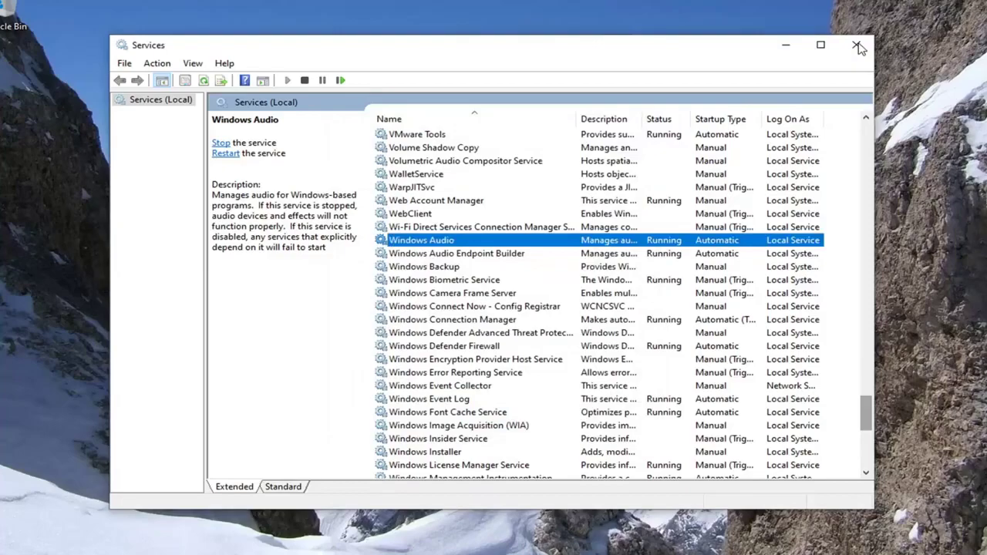
Step: Close Services and run Command Prompt as administrator from a Start search
{"action": "left_click", "coordinate": [856, 45]}
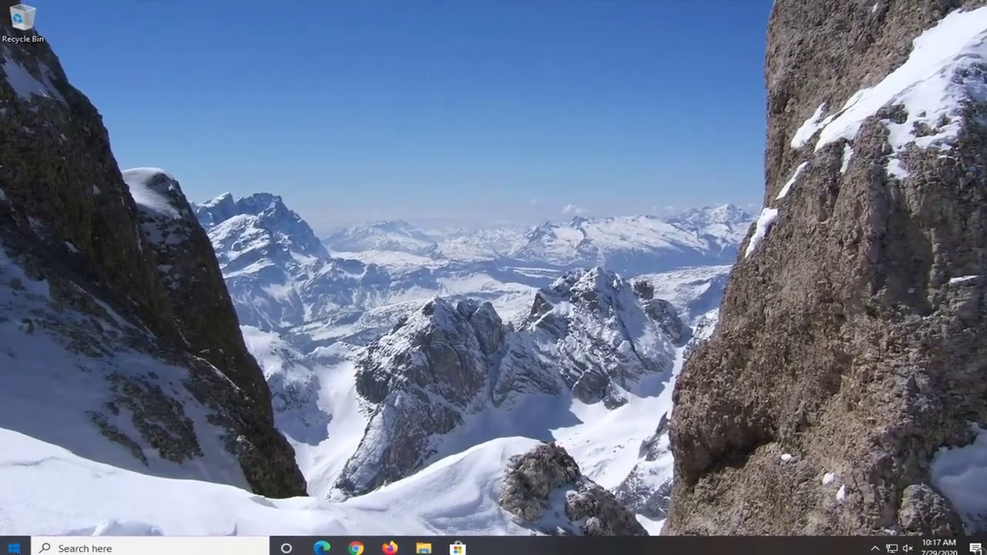
{"action": "left_click", "coordinate": [16, 543]}
{"action": "type", "text": "d"}
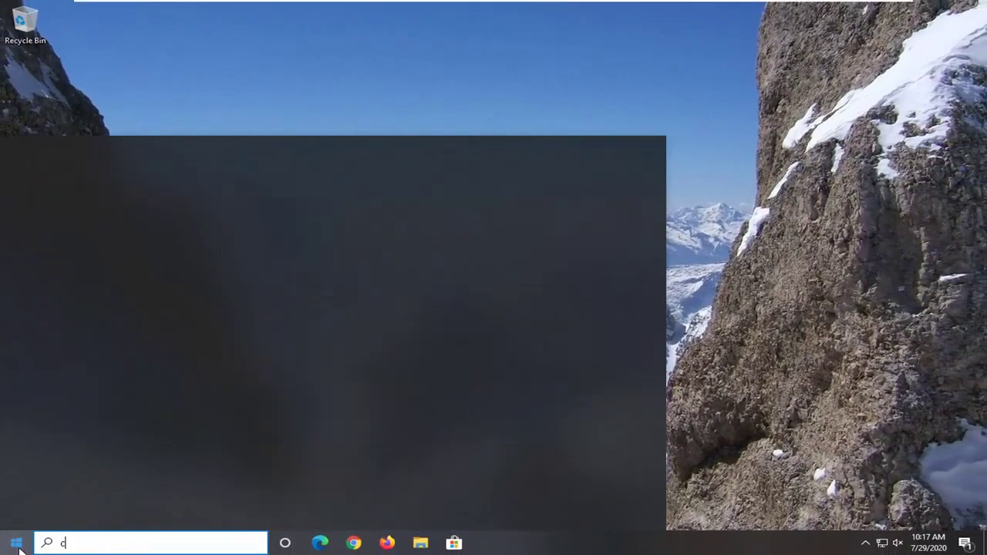
{"action": "type", "text": "md"}
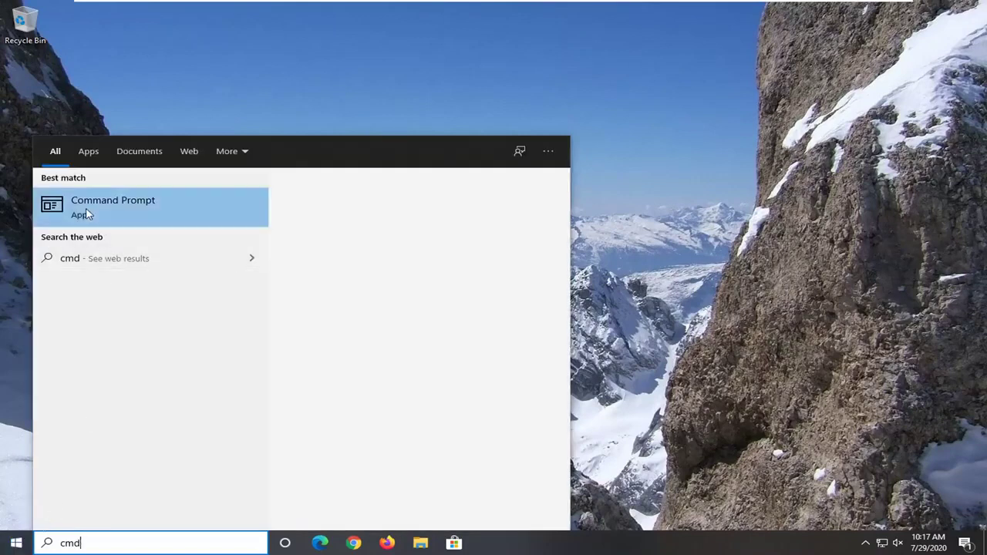
{"action": "left_click", "coordinate": [87, 214]}
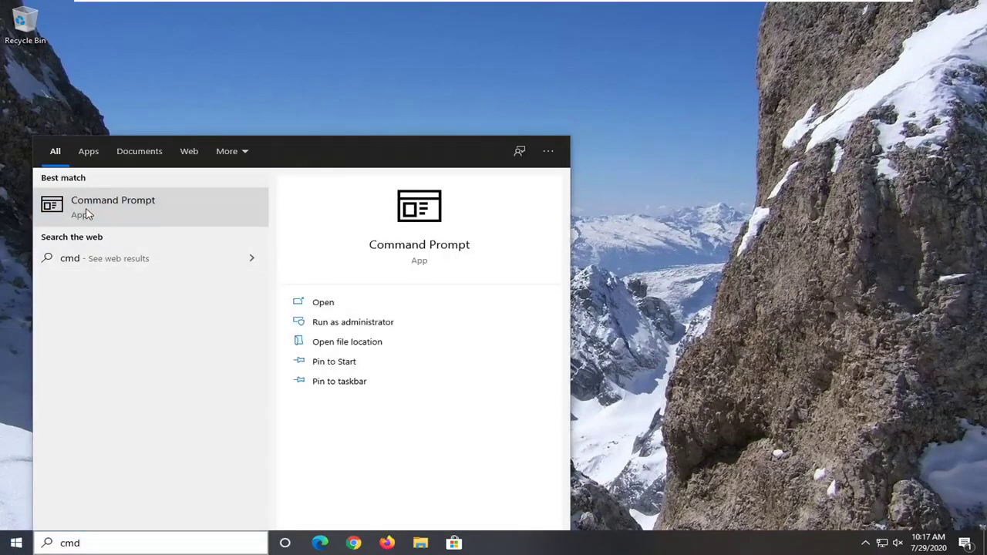
{"action": "right_click", "coordinate": [87, 213]}
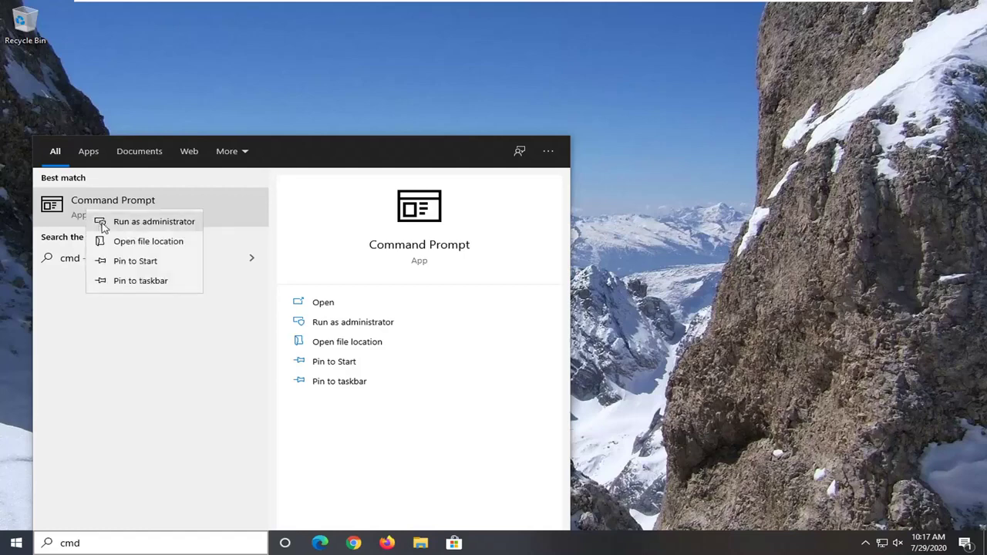
{"action": "left_click", "coordinate": [129, 223]}
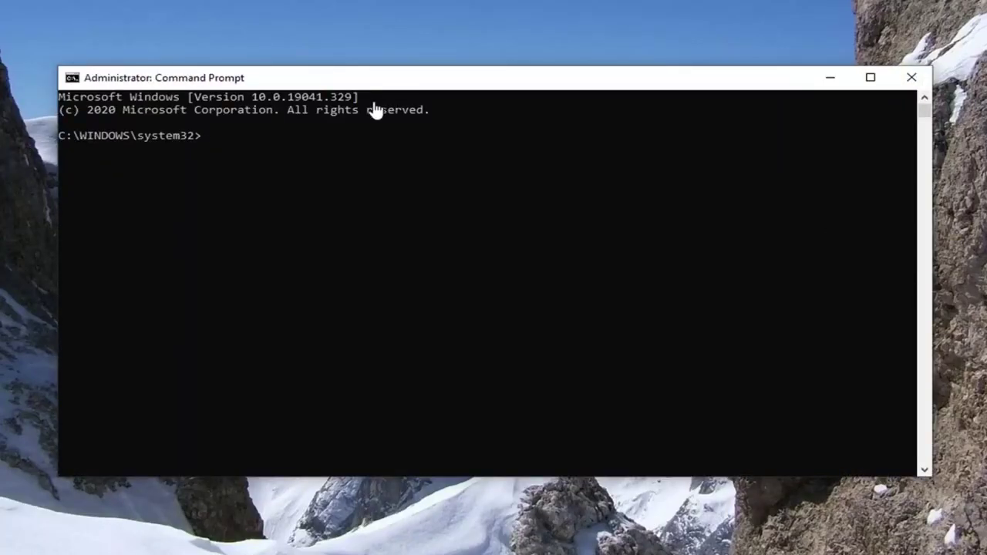
Step: Move the Command Prompt window up and open its title-bar menu toward Edit > Paste
{"action": "left_click_drag", "start_coordinate": [379, 82], "coordinate": [373, 57]}
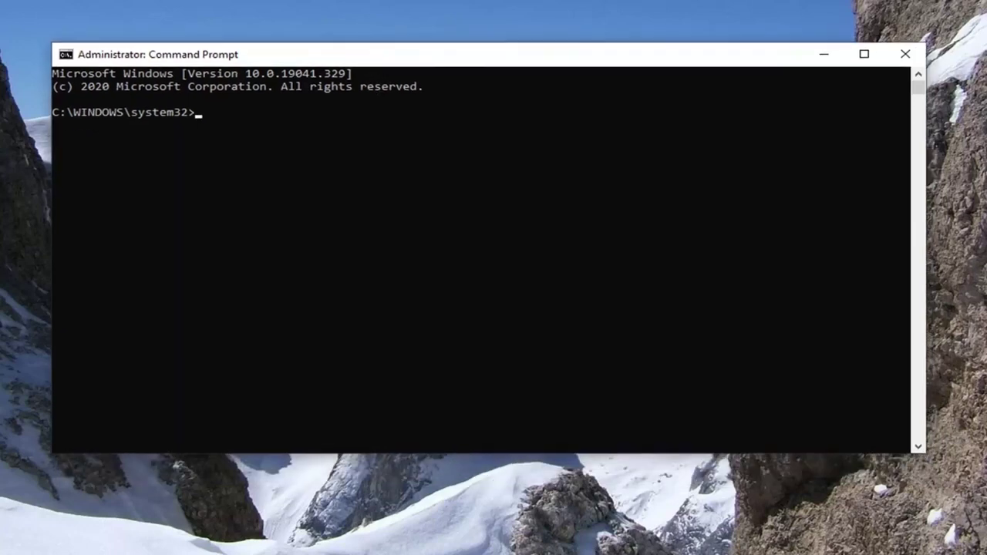
{"action": "right_click", "coordinate": [430, 62]}
{"action": "left_click", "coordinate": [398, 62]}
{"action": "right_click", "coordinate": [445, 57]}
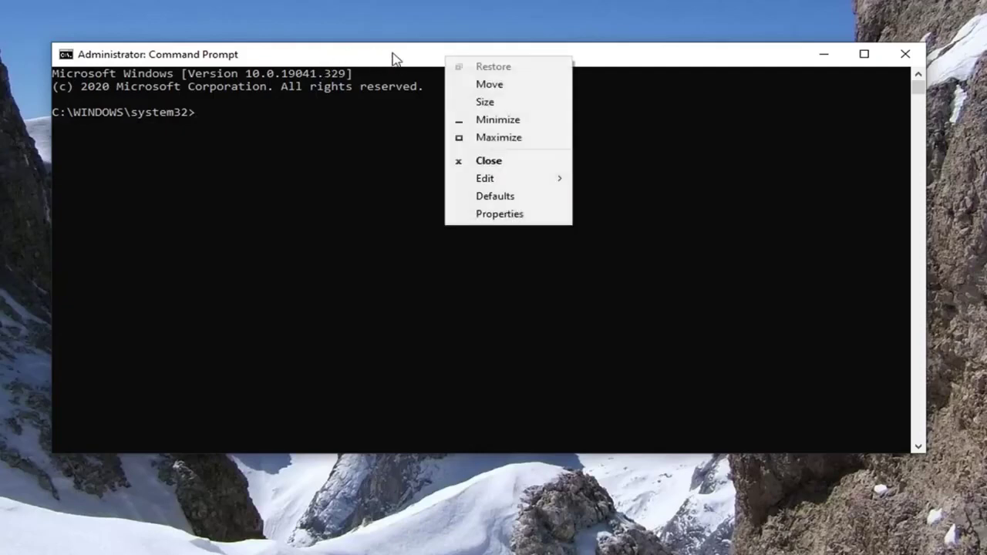
{"action": "mouse_move", "coordinate": [467, 182]}
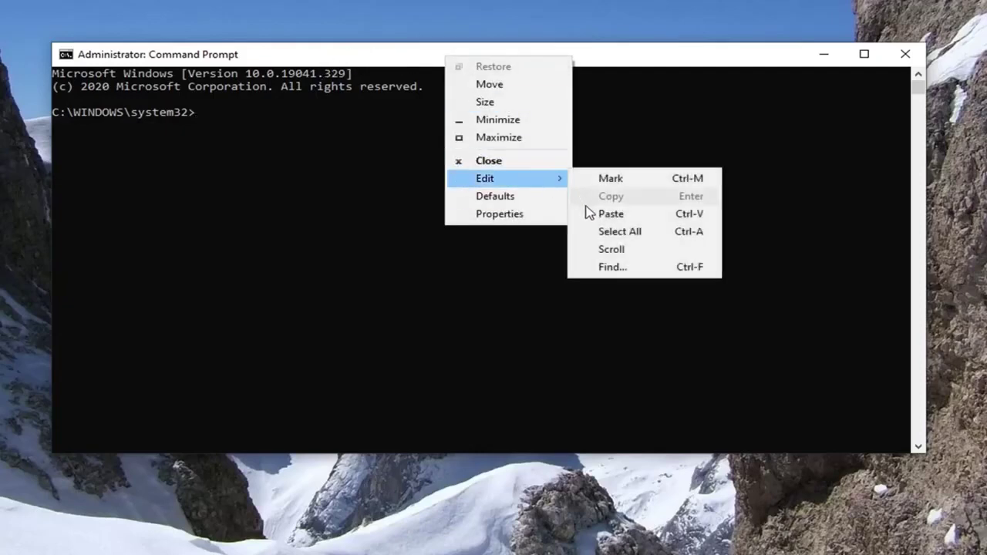
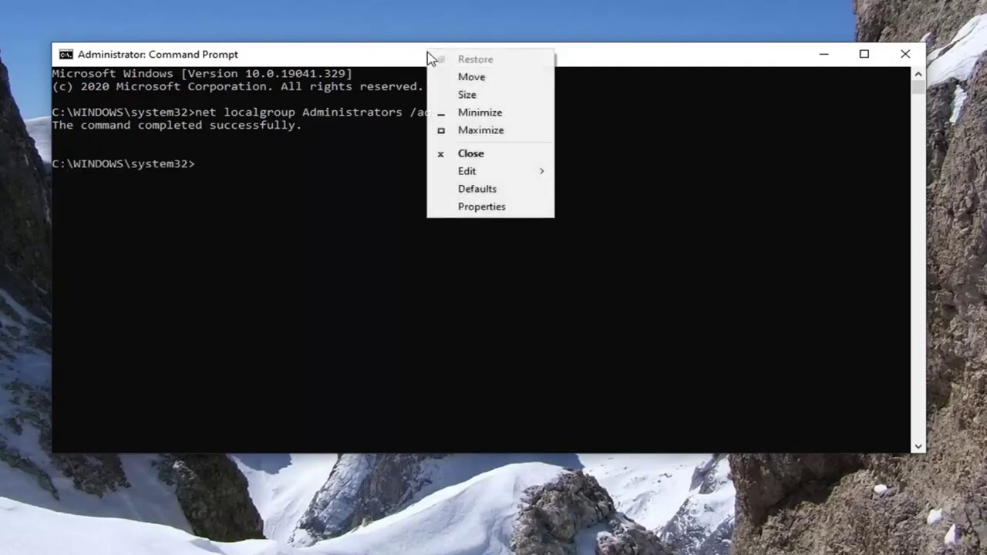
{"action": "left_click", "coordinate": [391, 9]}
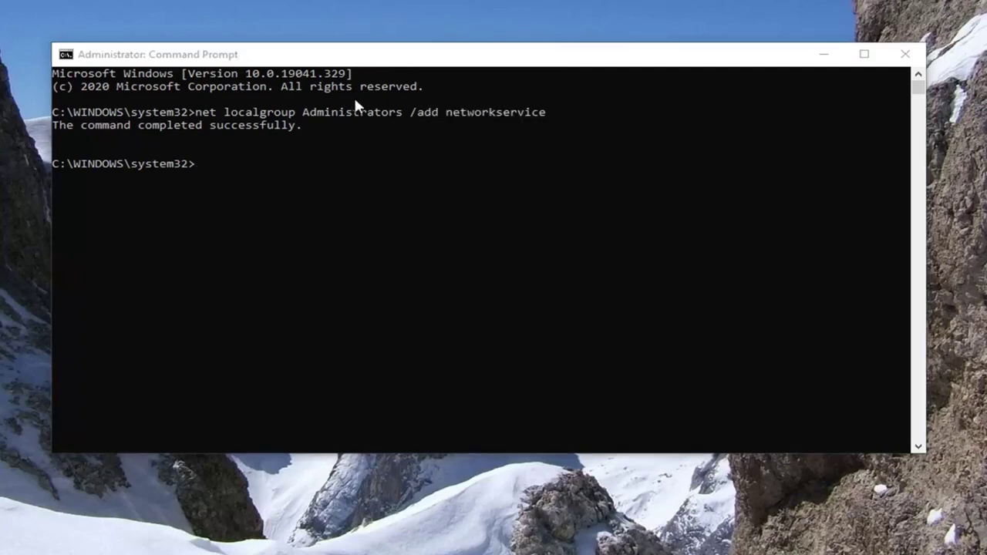